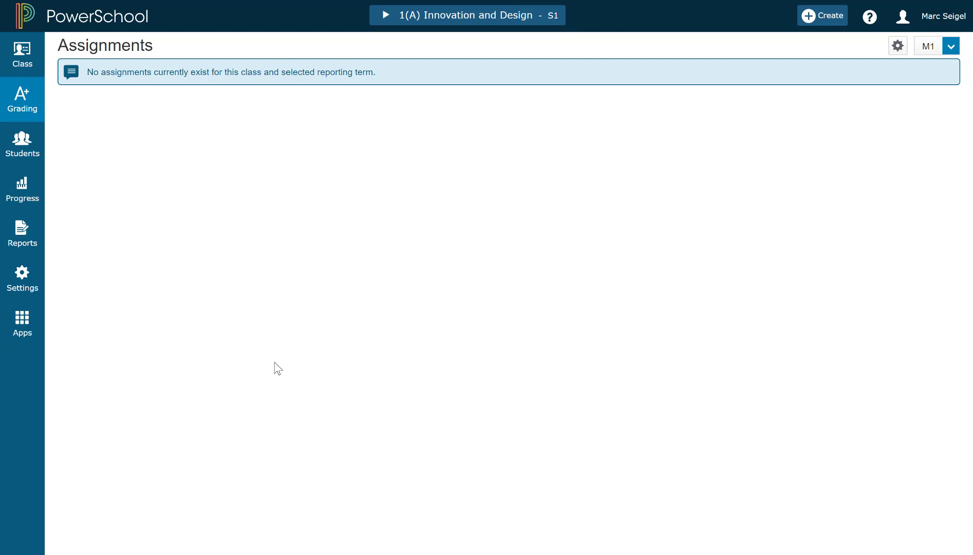
- Open Traditional Grade Calculations for 1(A) Innovation and Design from Settings
click(28, 273)
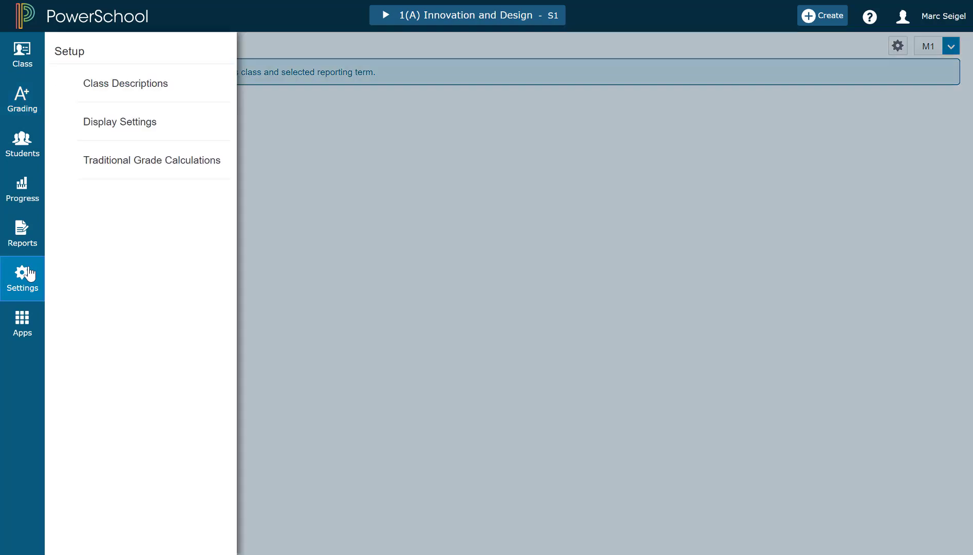
click(148, 164)
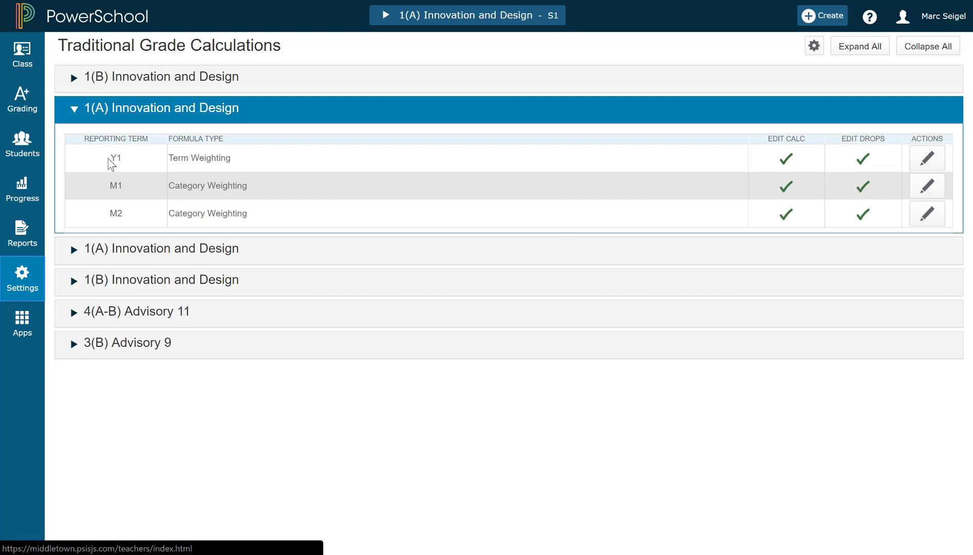
click(928, 159)
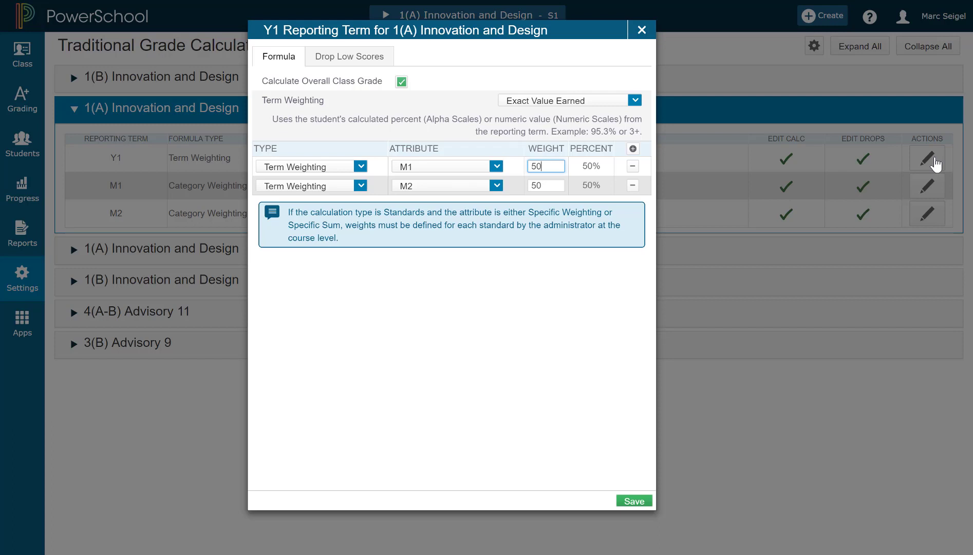
click(644, 30)
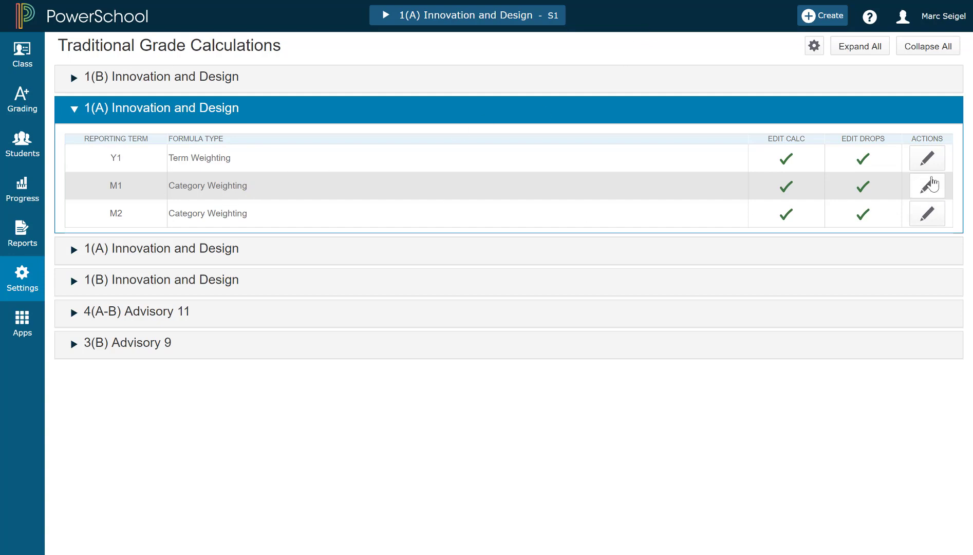
- Add a Project Category Weighting row of 80 to M1, giving District Quarterly 20%, and save
click(929, 193)
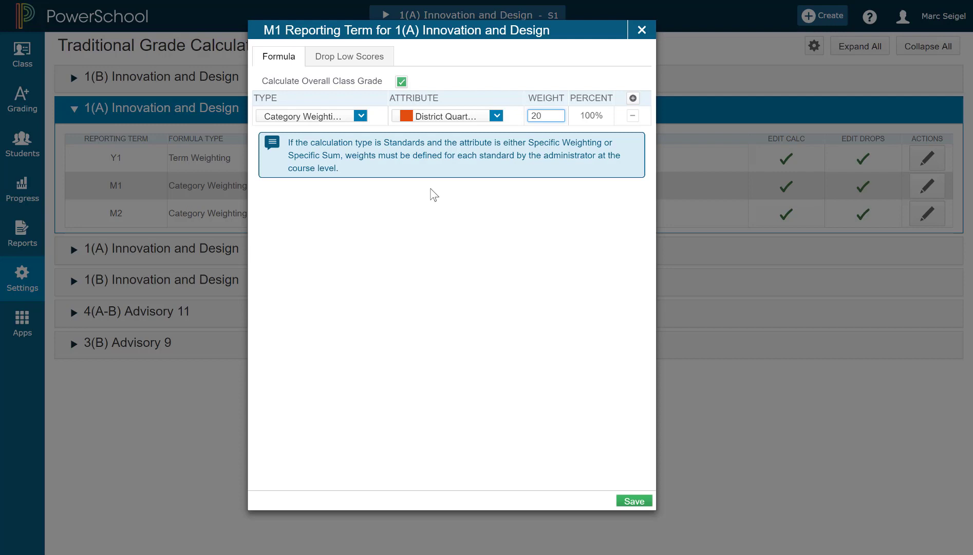
click(633, 98)
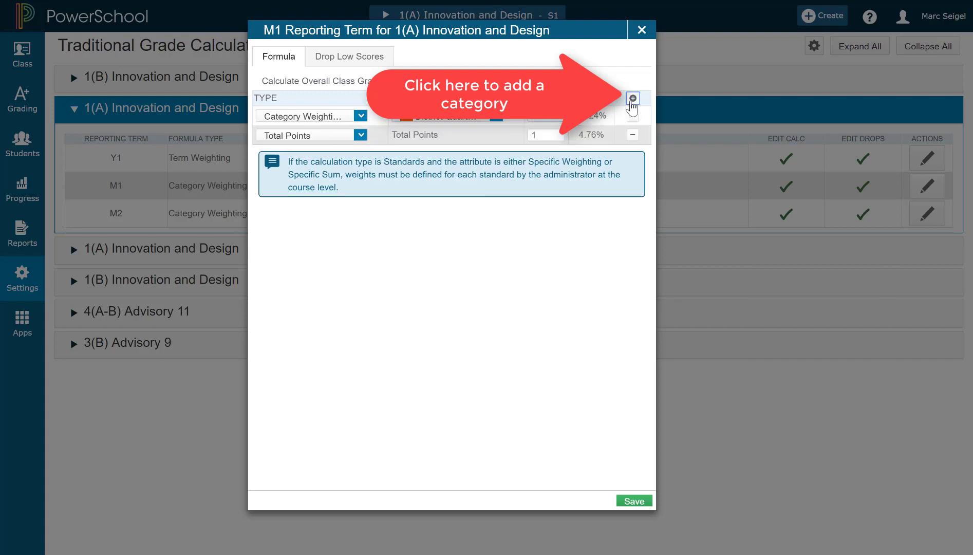
click(361, 136)
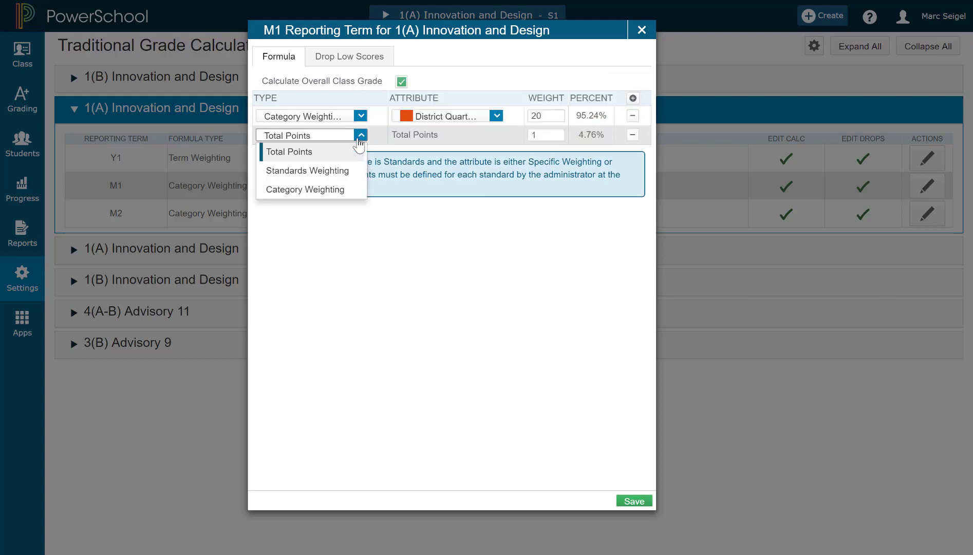
click(303, 190)
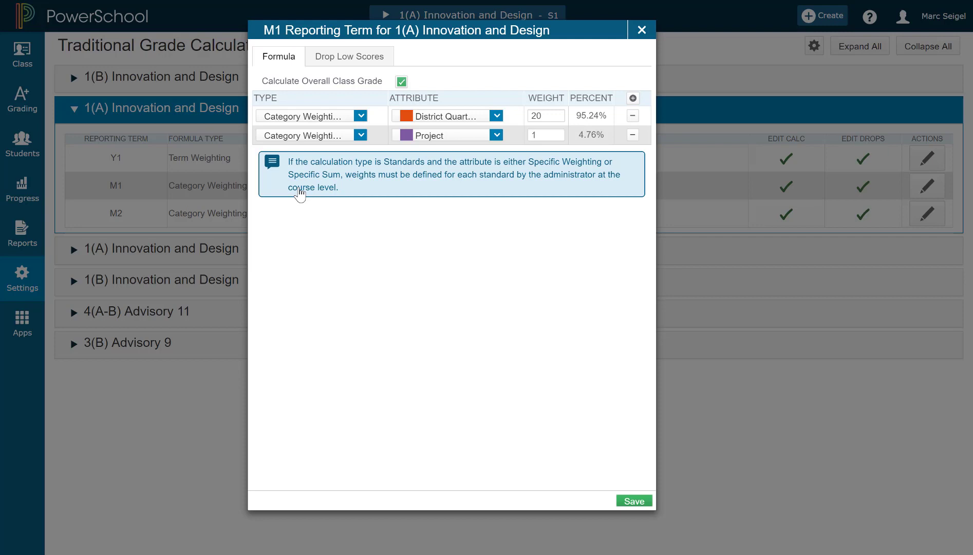
click(550, 138)
key(BackSpace)
text(80)
key(Tab)
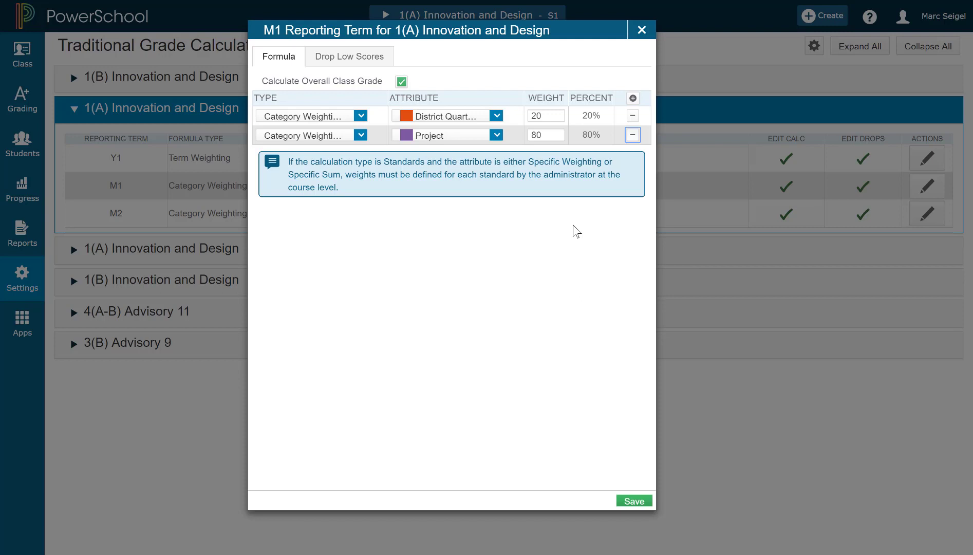
click(635, 501)
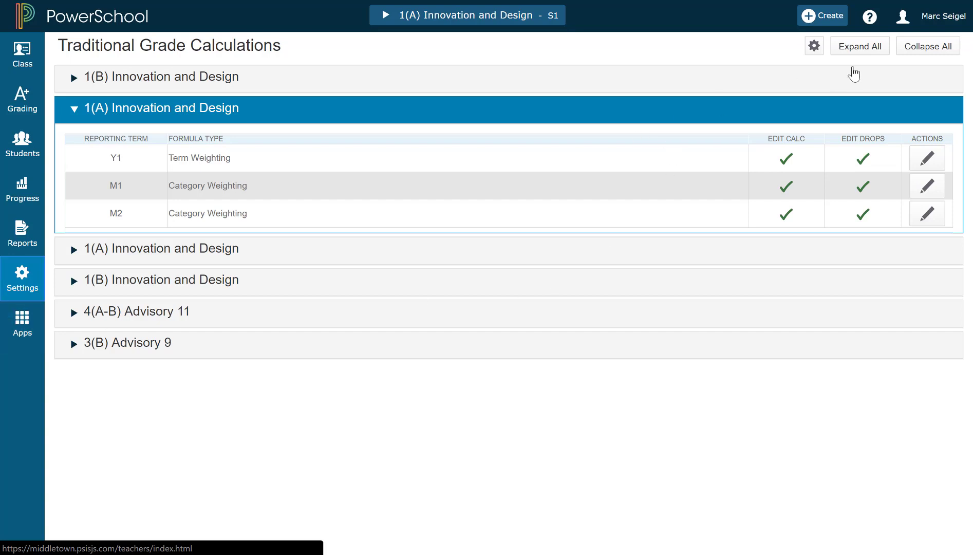
- Start a within-class copy of grade calculations for 1(A) Innovation and Design
click(815, 47)
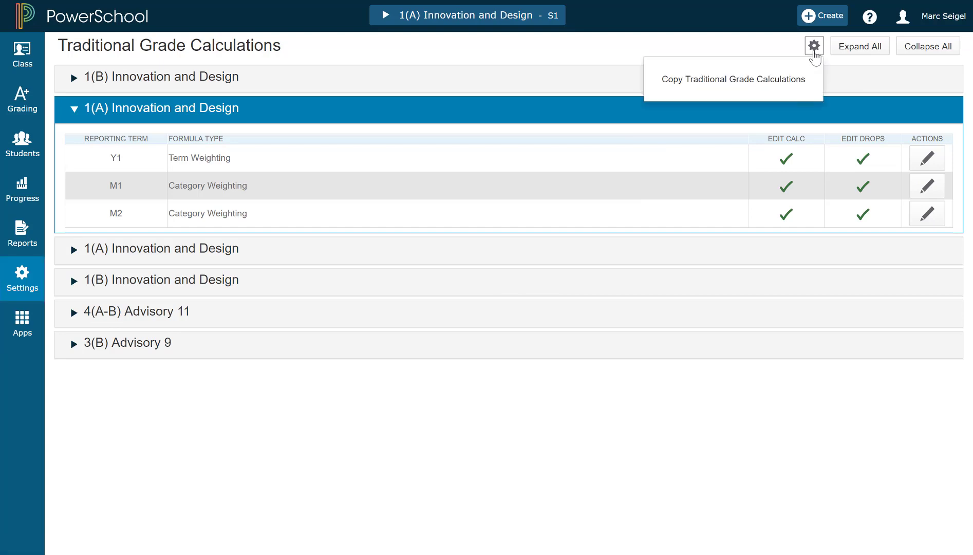
click(718, 80)
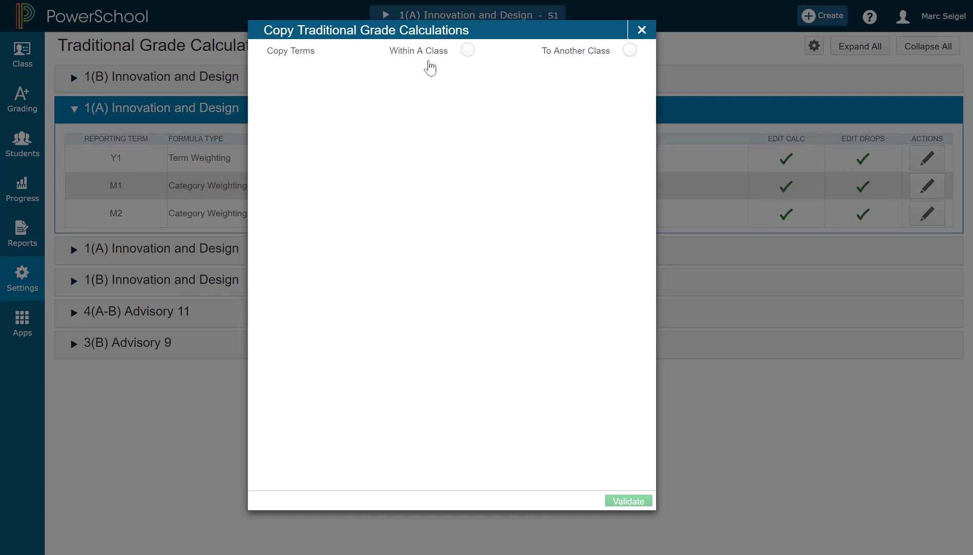
click(467, 54)
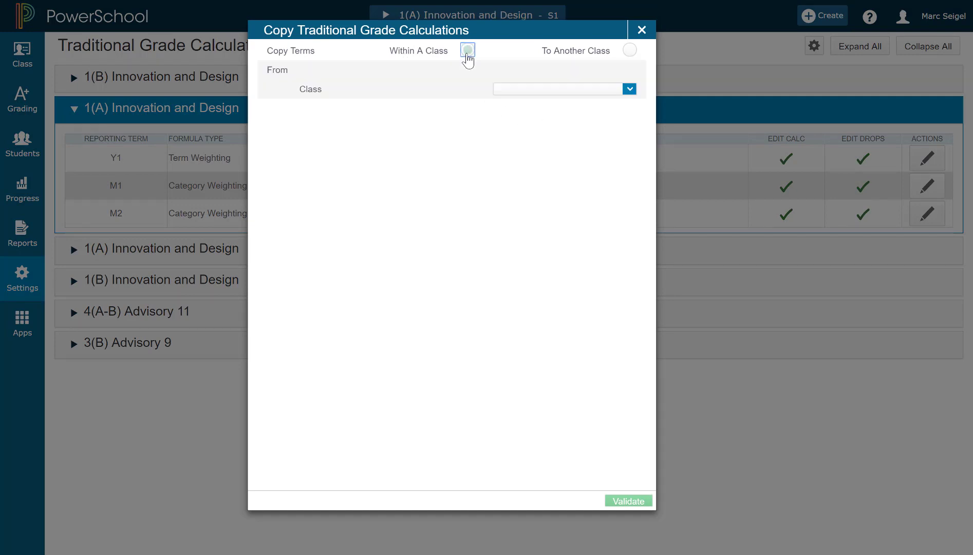
click(538, 93)
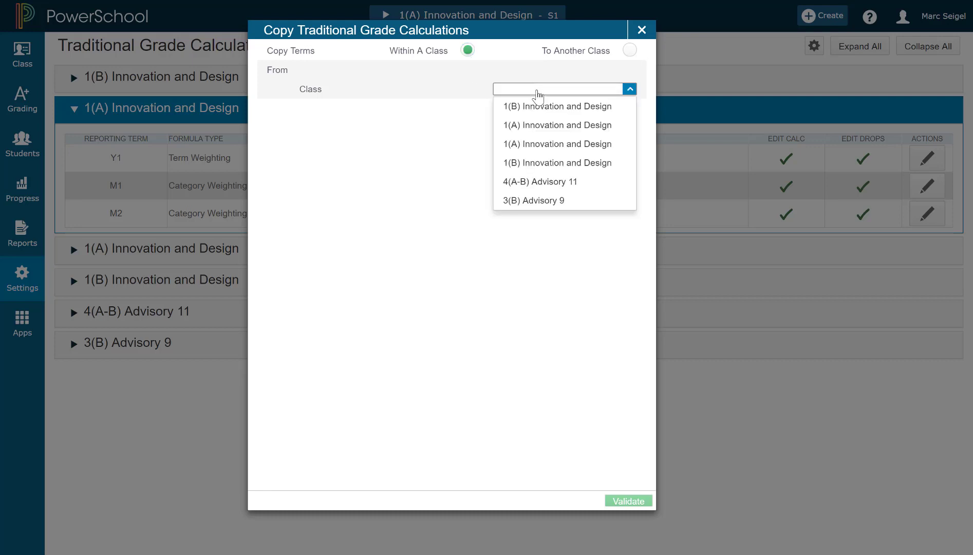
click(550, 126)
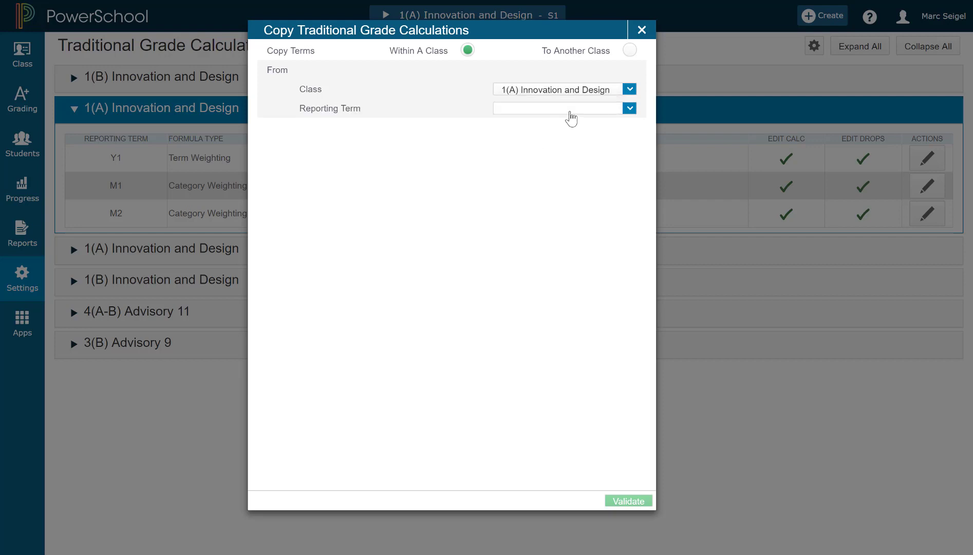
- Copy from term M1 to M2, recalculating final grades, and validate
click(571, 118)
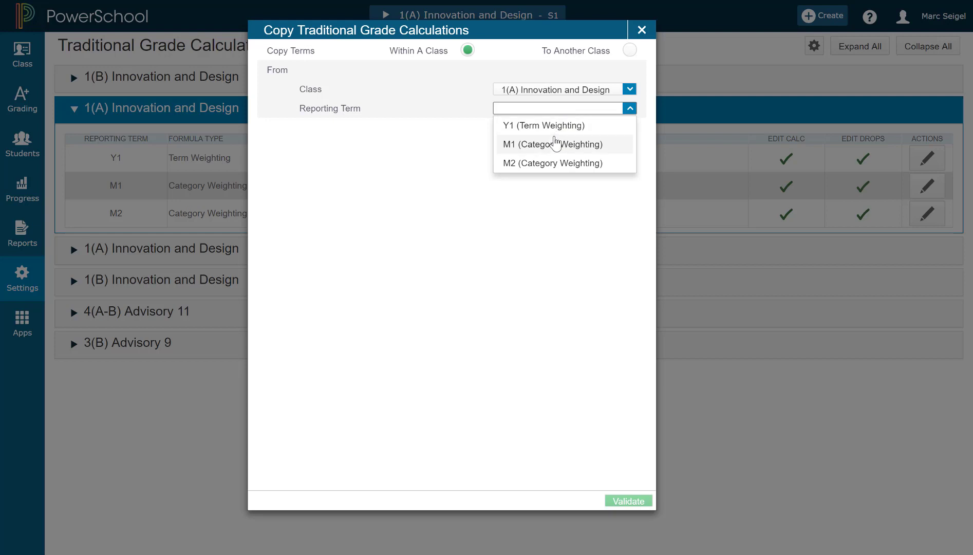
click(558, 147)
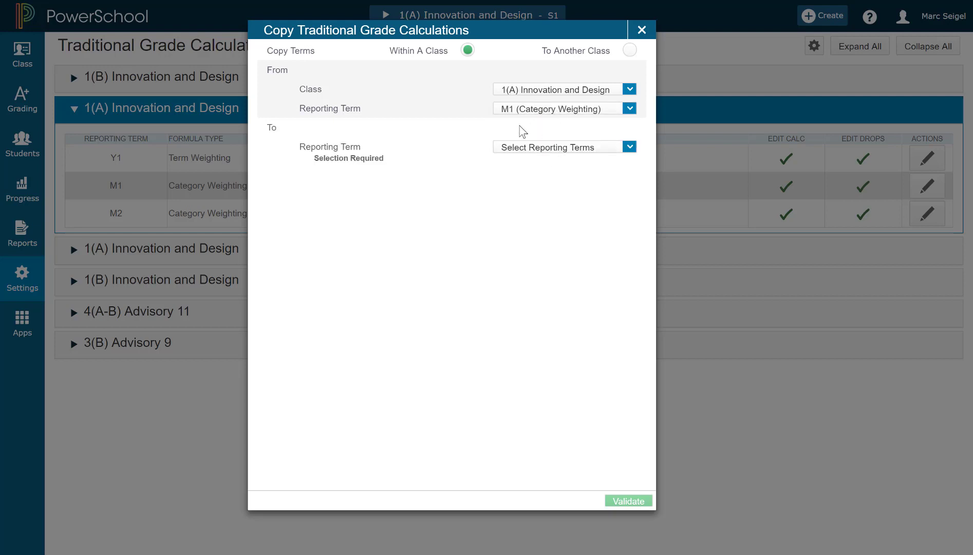
click(513, 150)
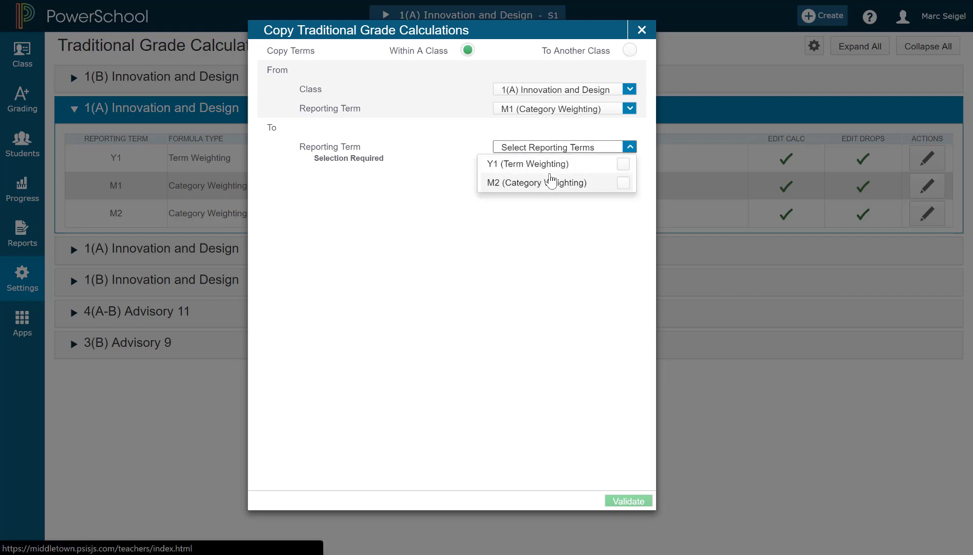
click(624, 185)
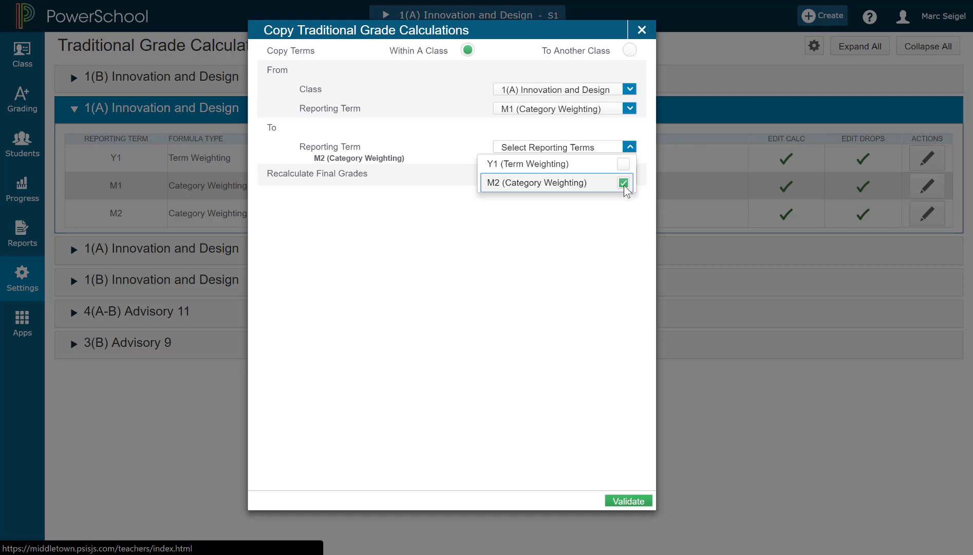
click(552, 244)
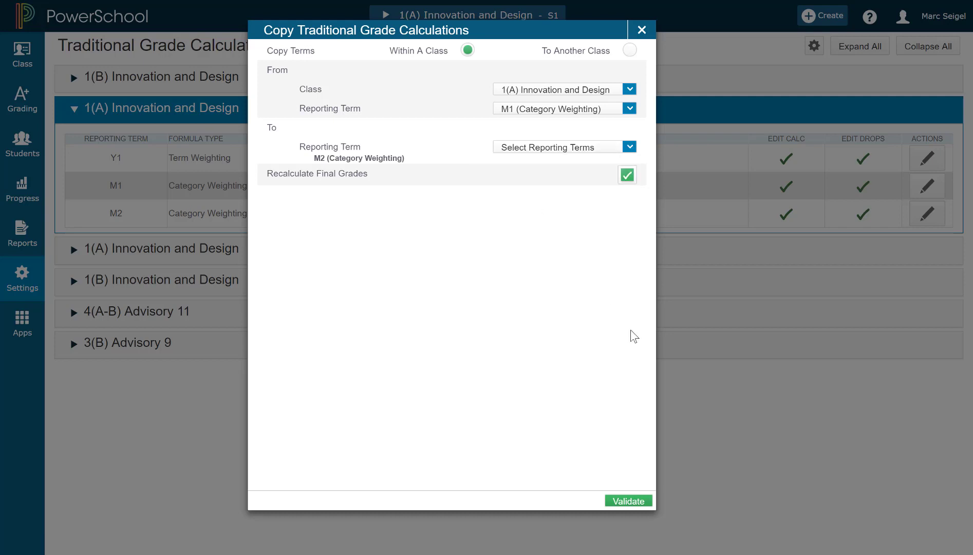
click(628, 501)
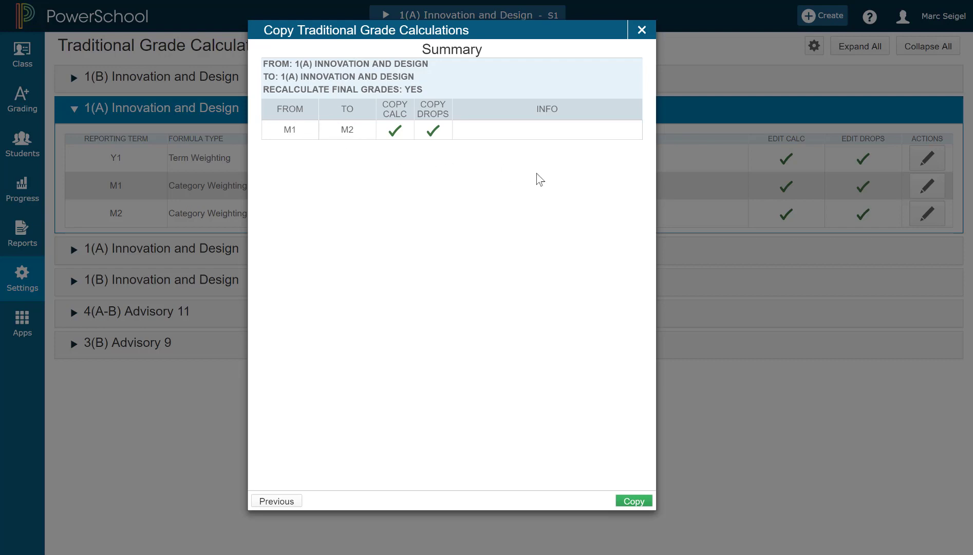
- Confirm the copy and verify M2 weights District Quarterly 20% and Project 80%
click(634, 501)
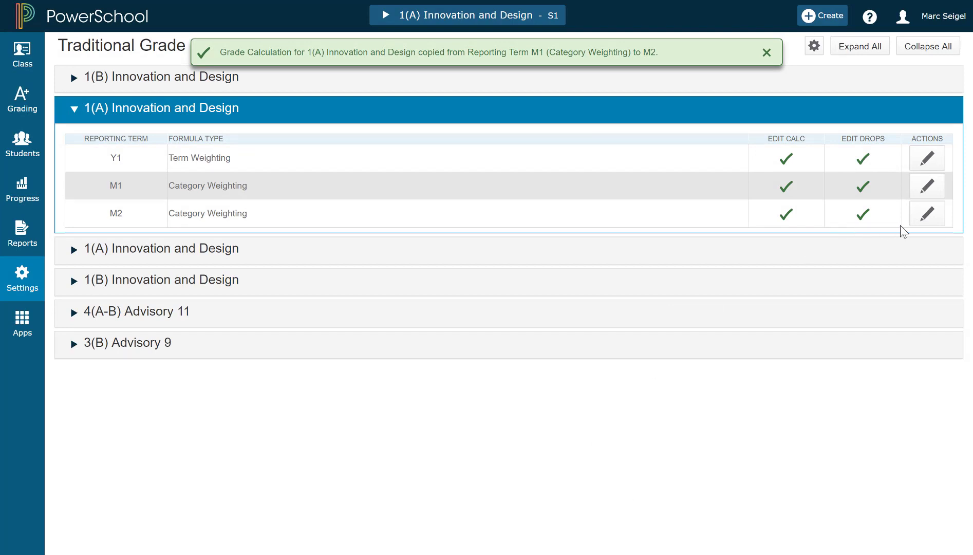
click(926, 221)
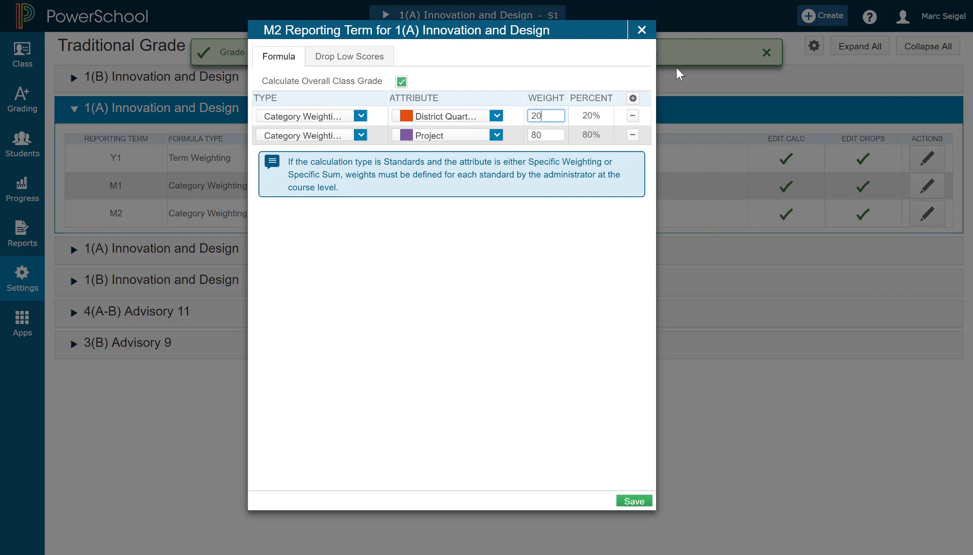
click(641, 30)
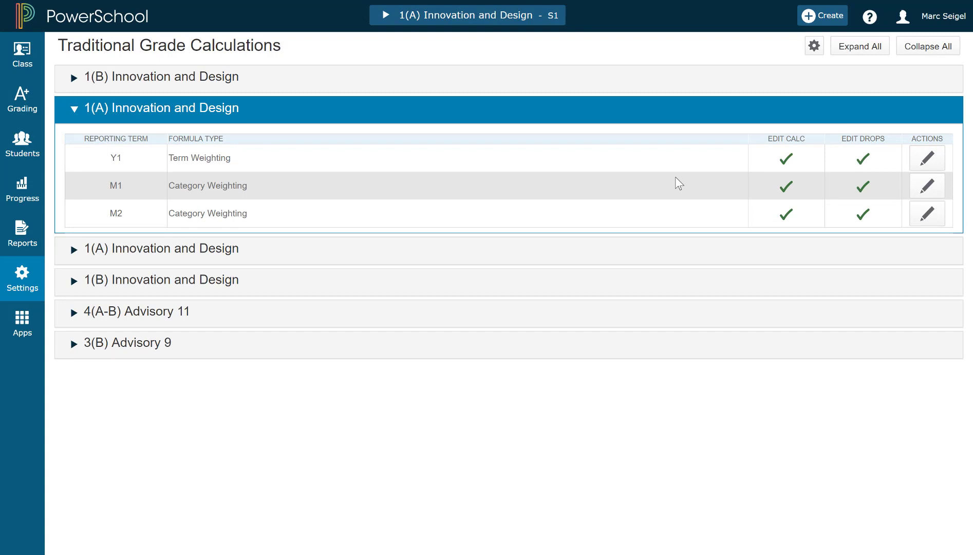
- Set up a copy to another class from 1(A) Innovation and Design into the 2017-2018 term
click(813, 56)
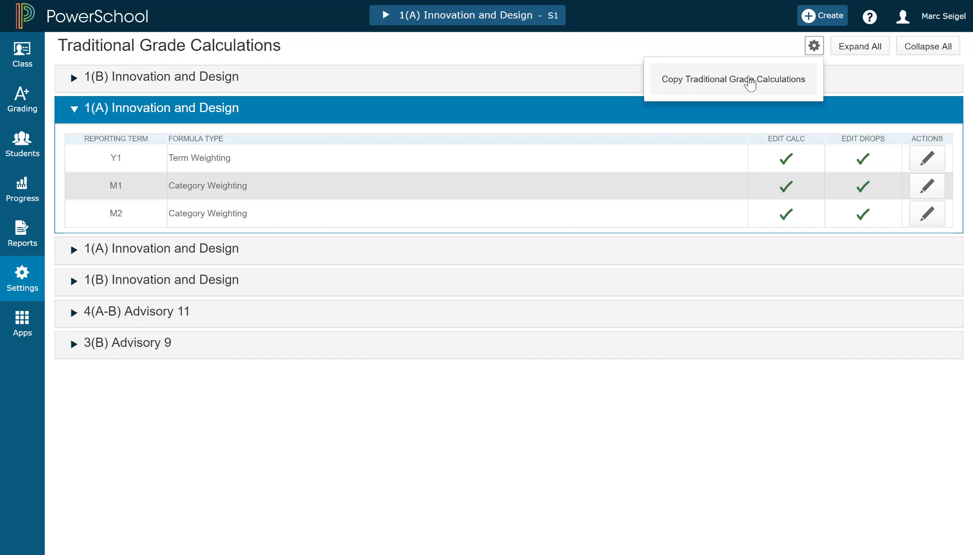
click(750, 84)
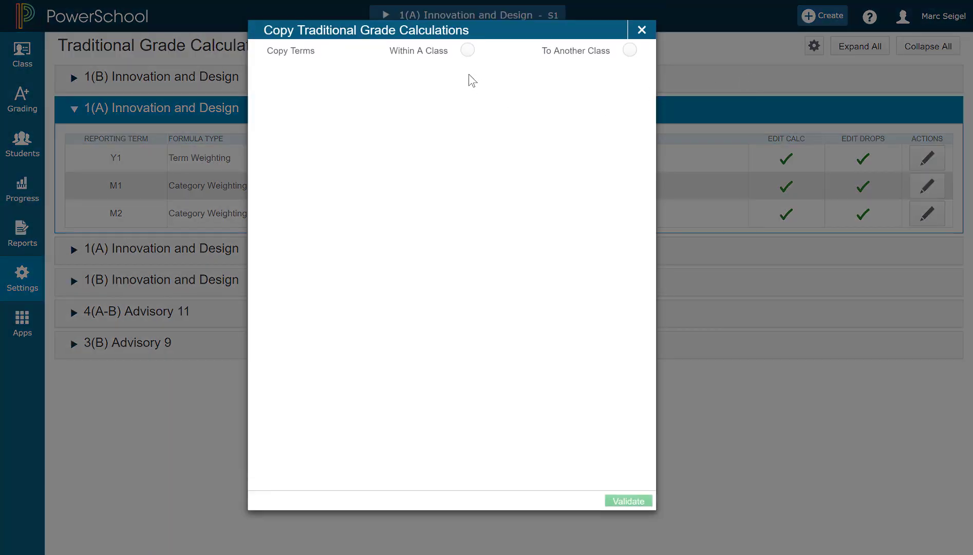
click(629, 51)
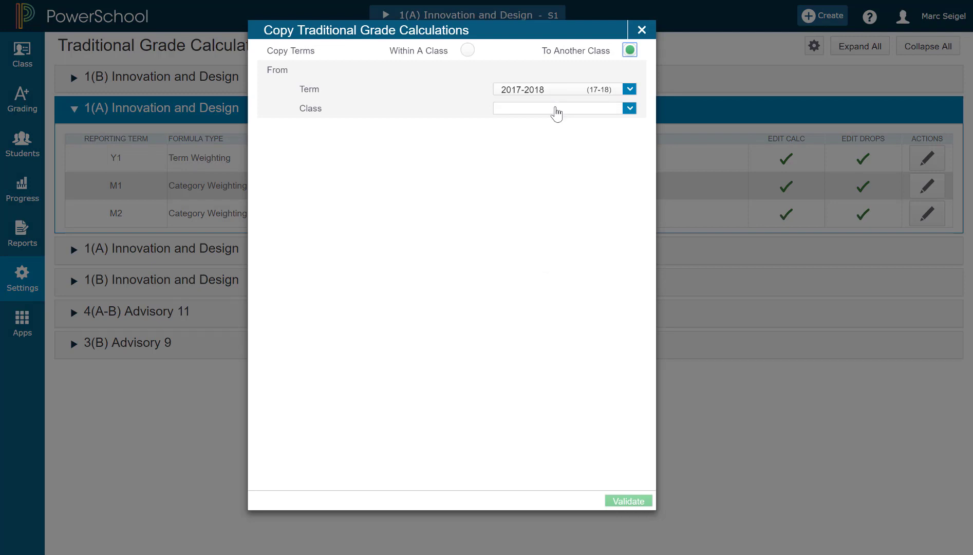
click(556, 110)
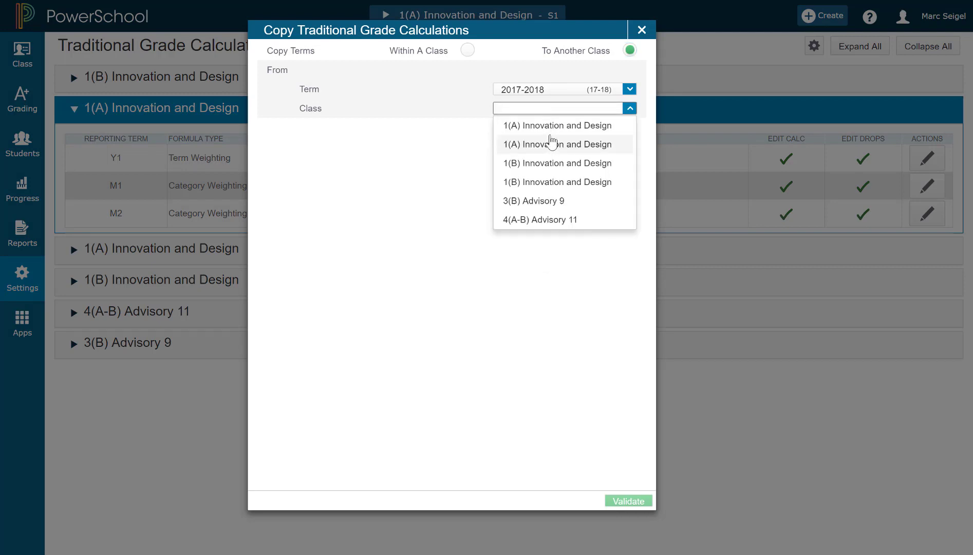
click(552, 128)
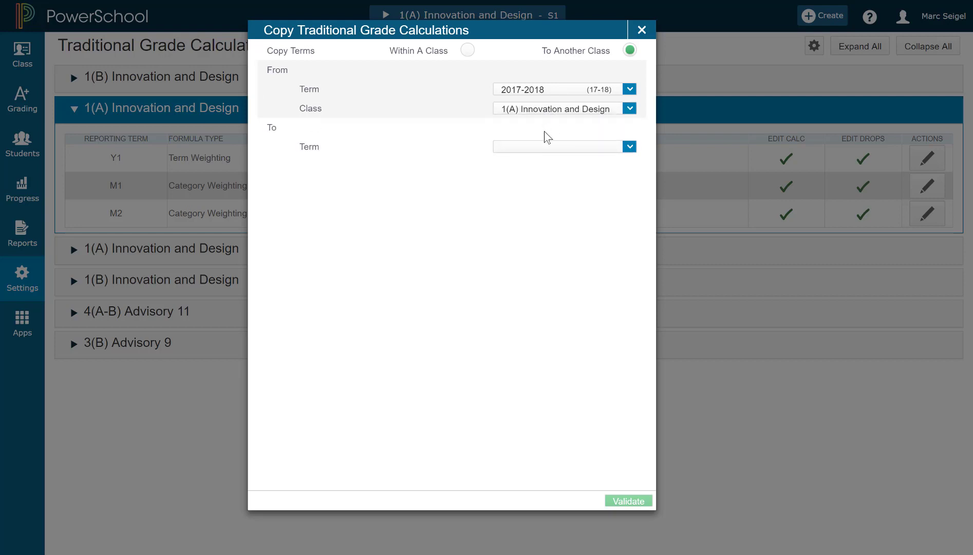
click(528, 148)
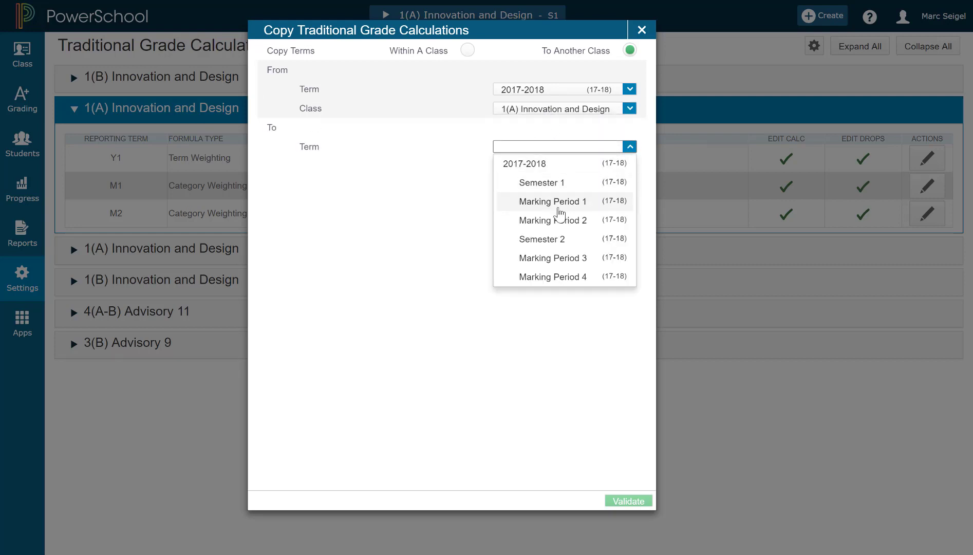
click(568, 164)
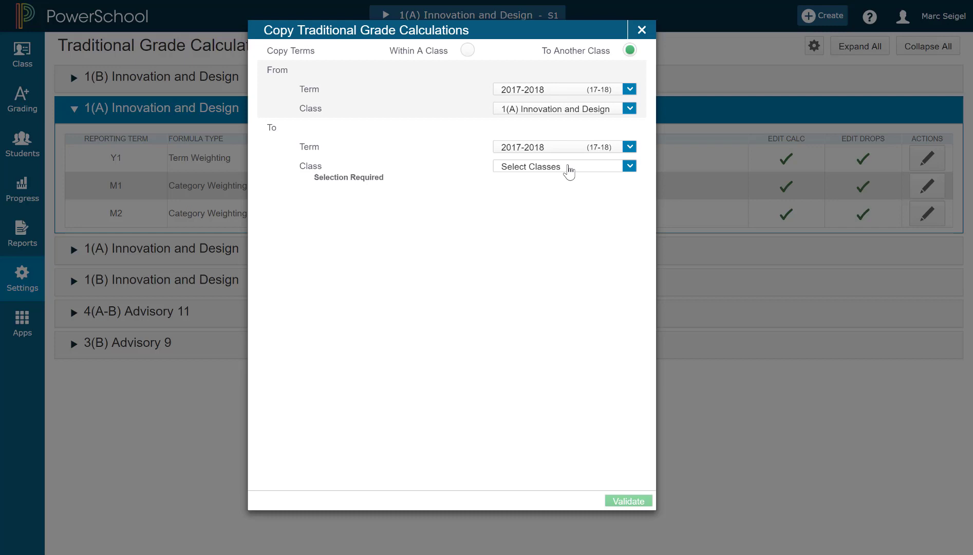
- Choose the other 1(A) and both 1(B) Innovation and Design sections as destinations and validate
click(569, 170)
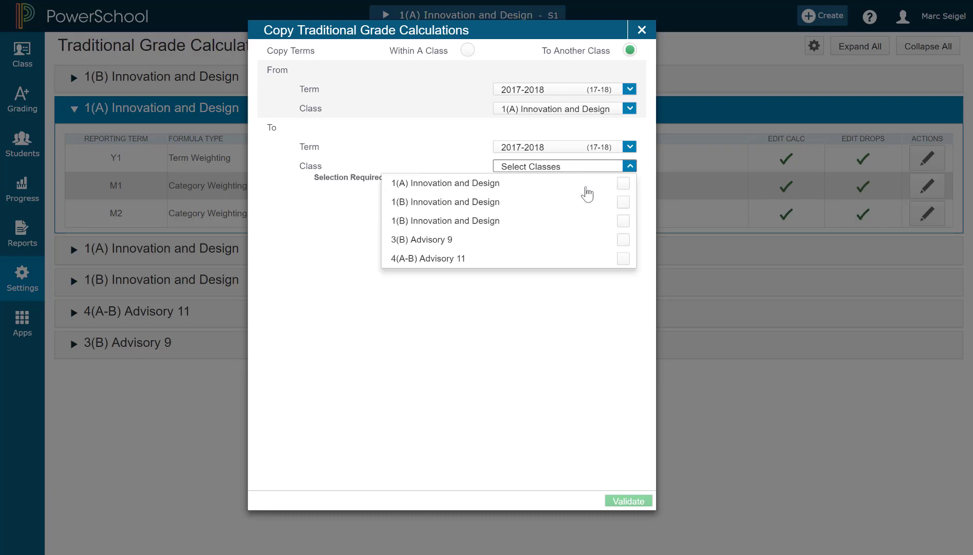
click(623, 183)
click(624, 202)
click(623, 221)
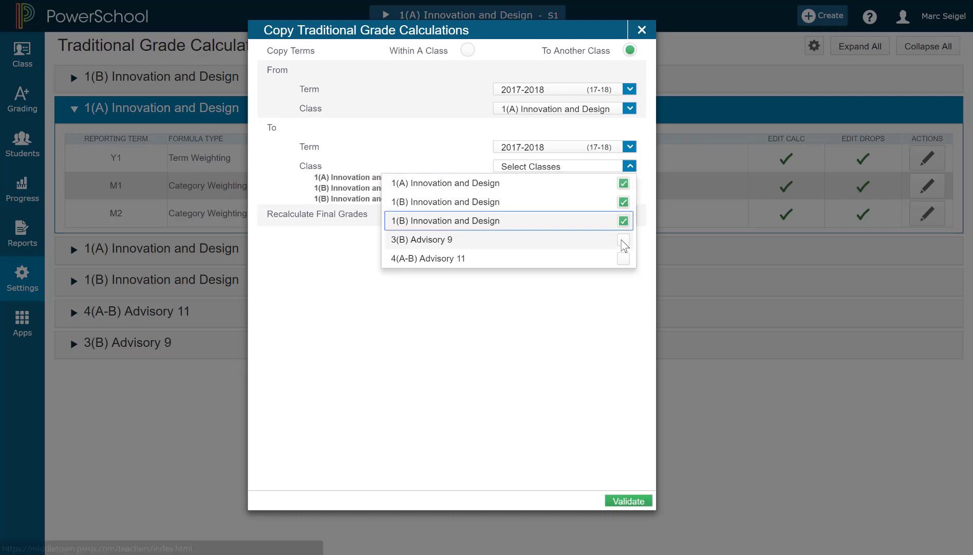
click(565, 372)
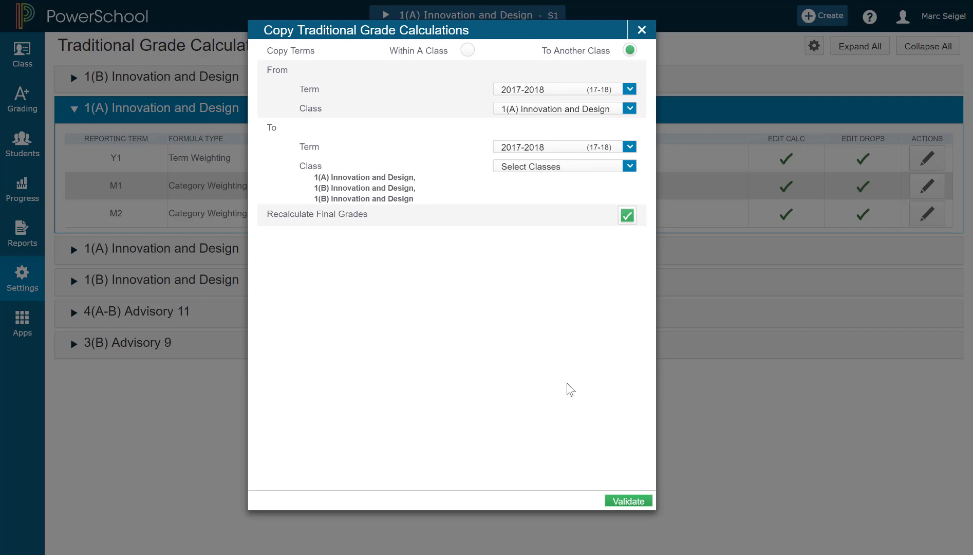
click(624, 503)
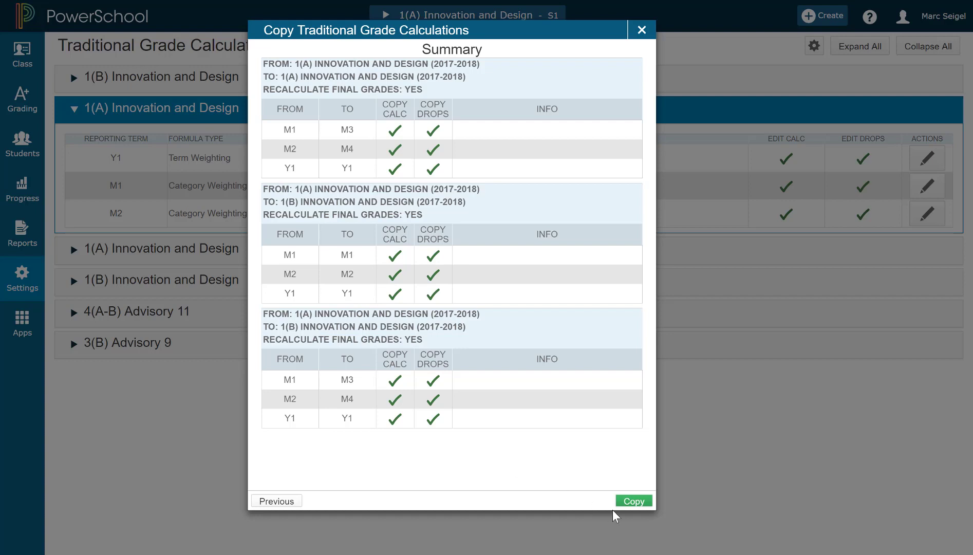
- Run the copy to the three sections and review the updated term list
click(633, 505)
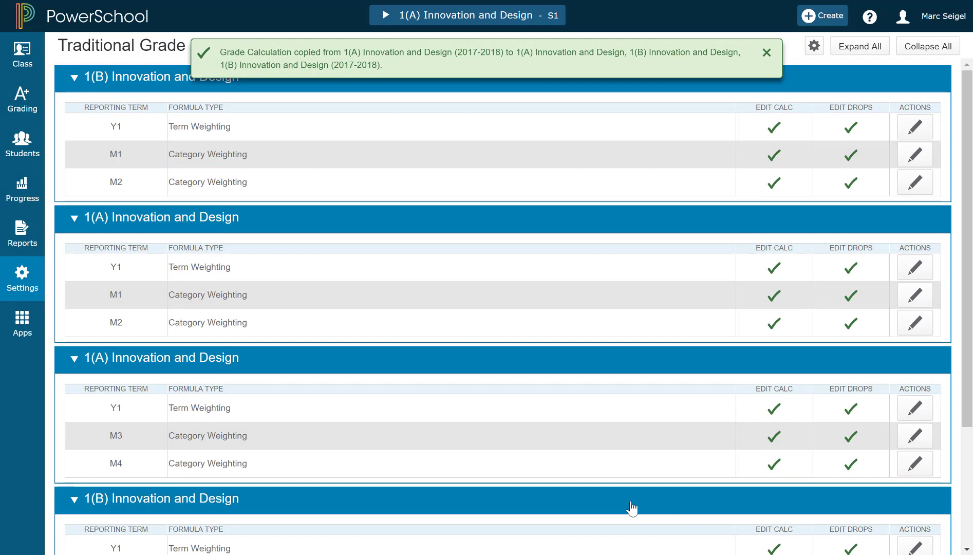
scroll(633, 507, down, 3)
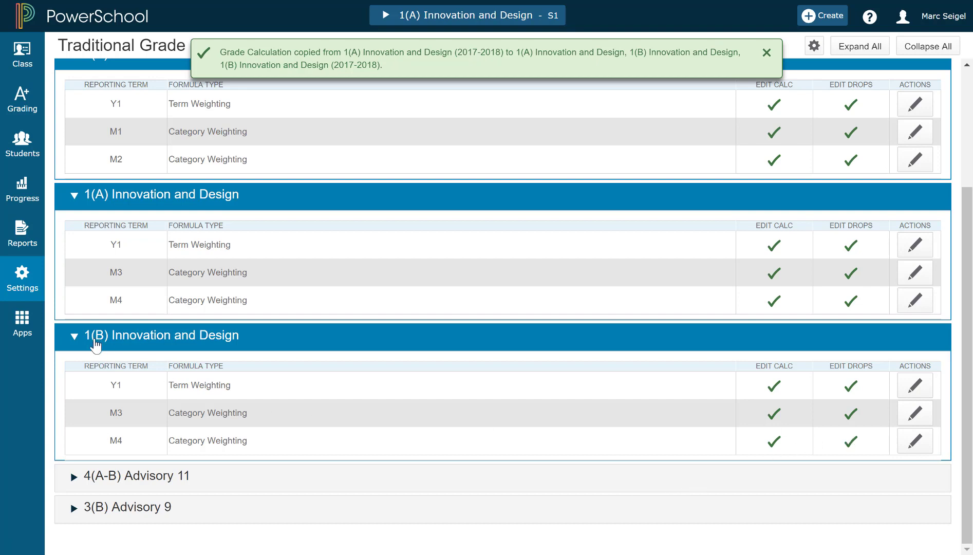
click(924, 449)
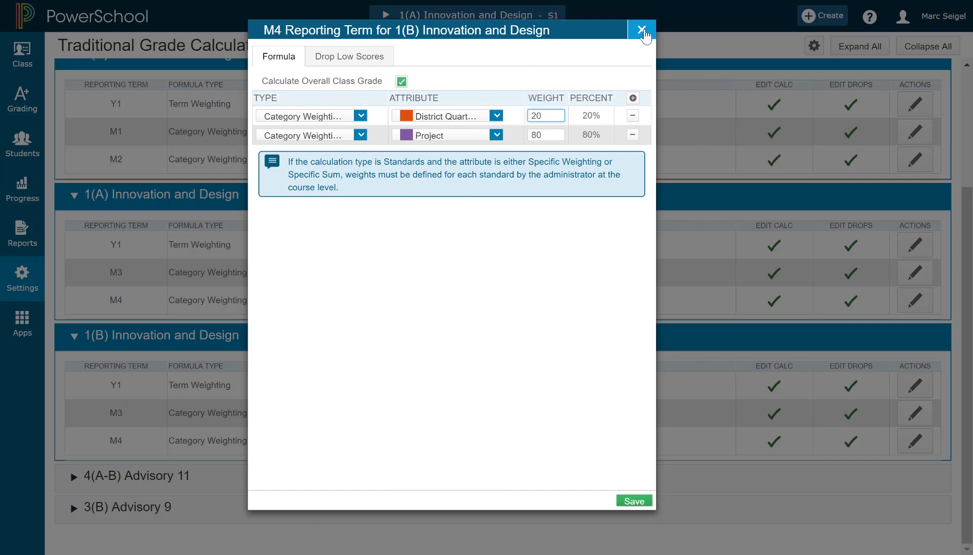
click(641, 29)
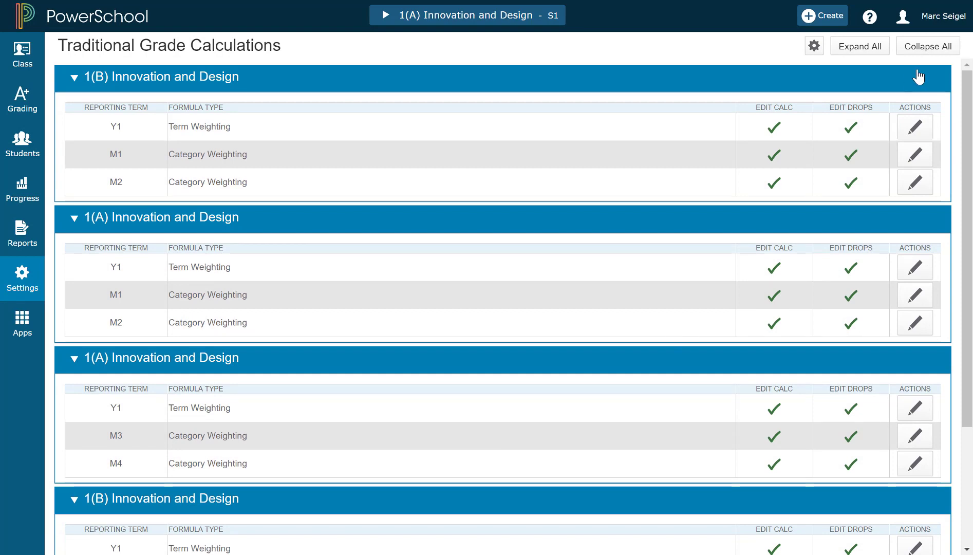
scroll(762, 341, down, 3)
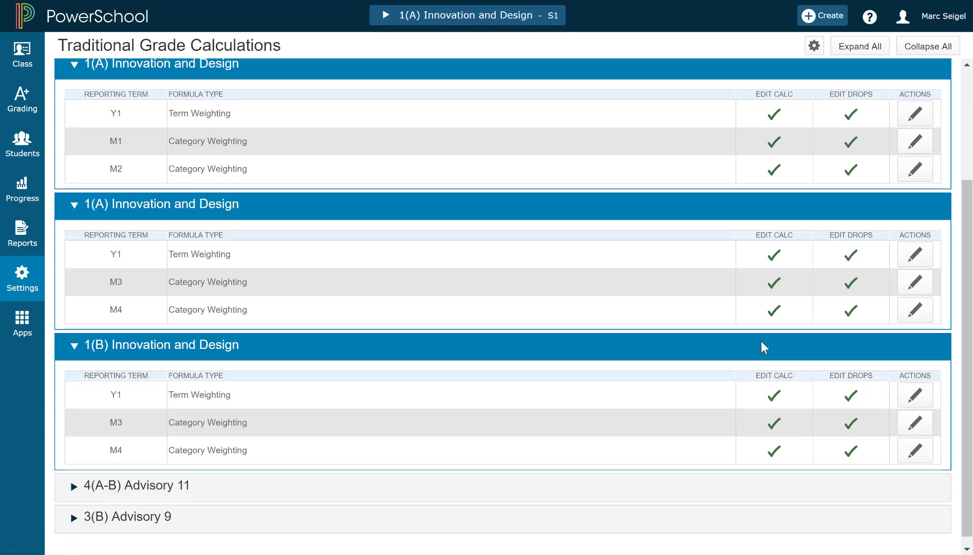
scroll(880, 430, up, 3)
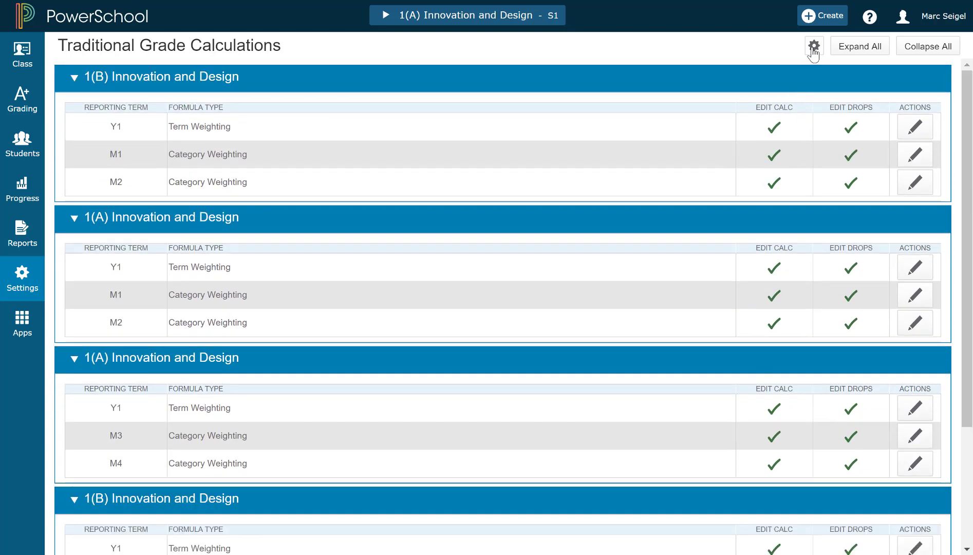
click(814, 45)
click(758, 86)
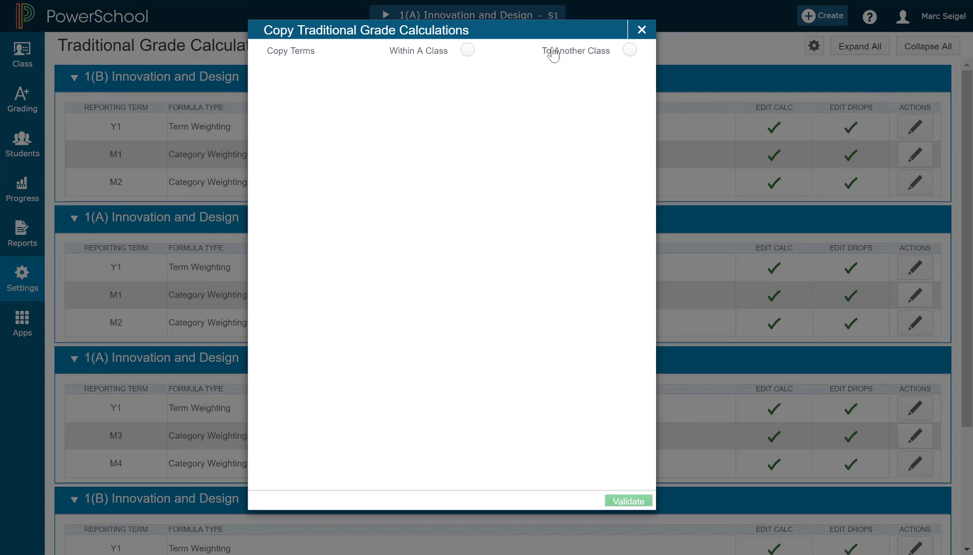
click(629, 49)
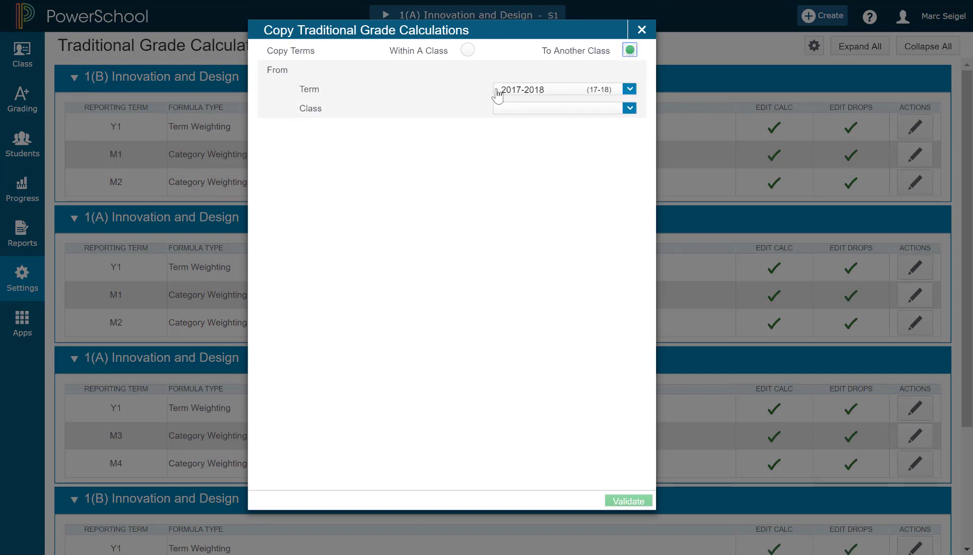
click(540, 92)
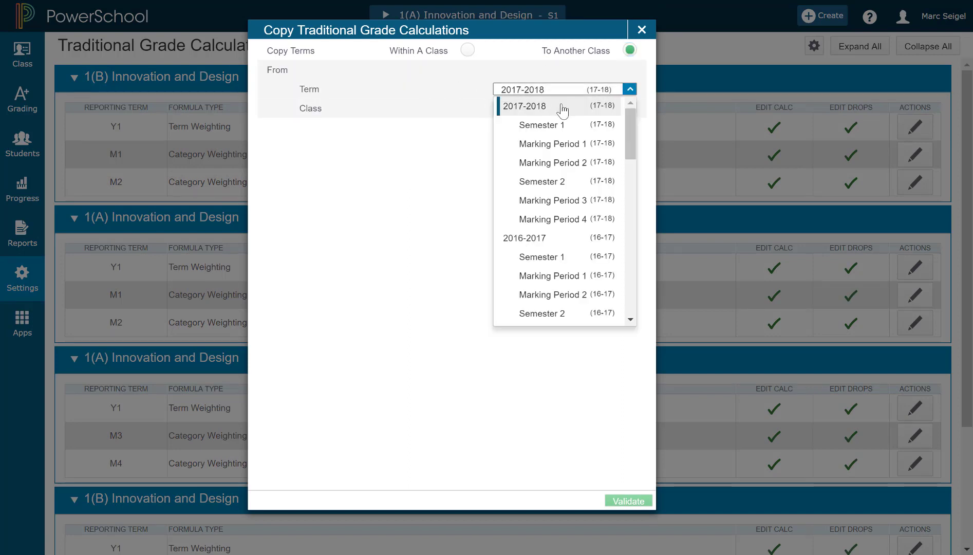
click(543, 241)
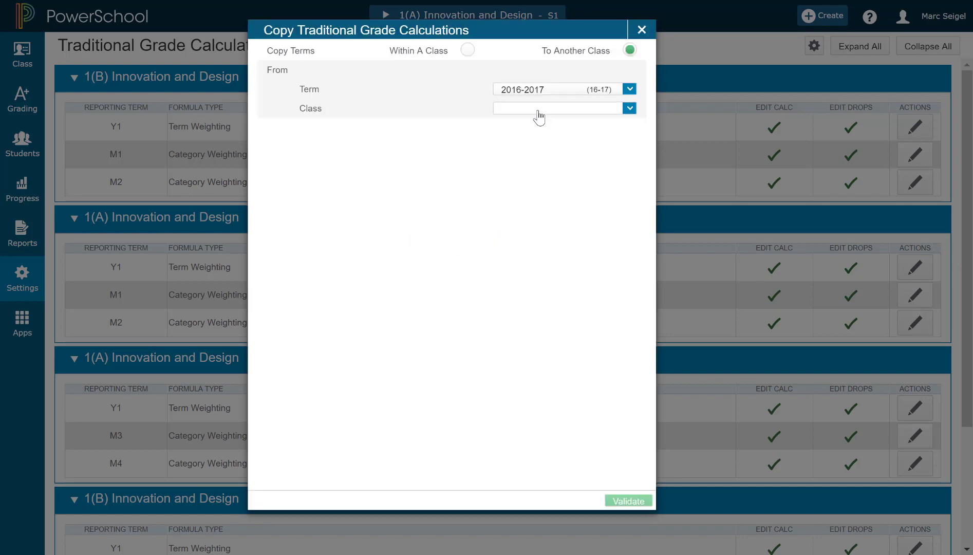
click(539, 110)
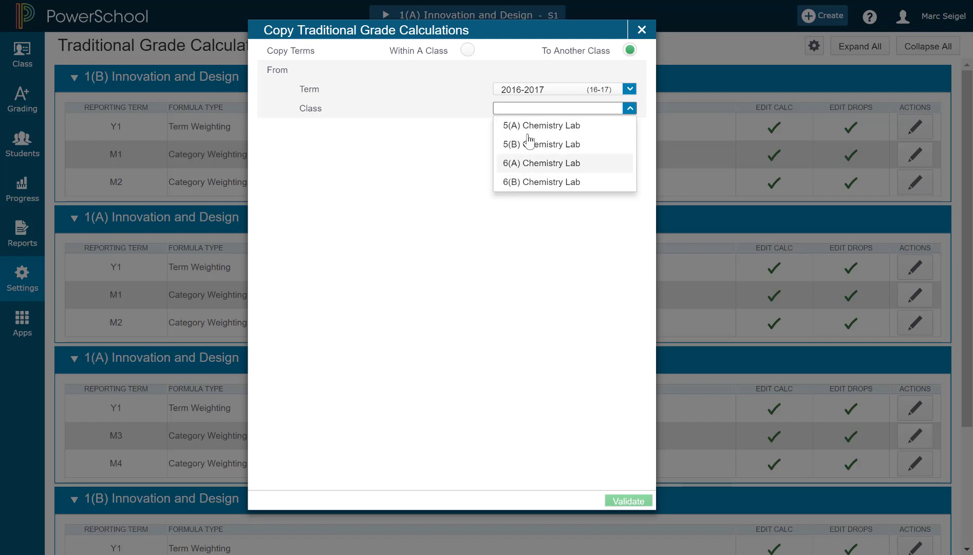
click(525, 302)
click(642, 32)
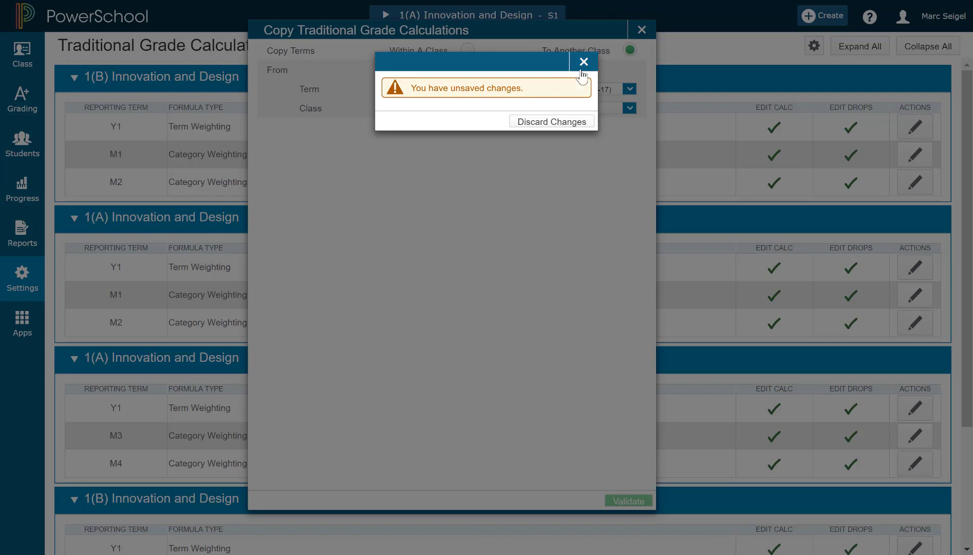
click(557, 126)
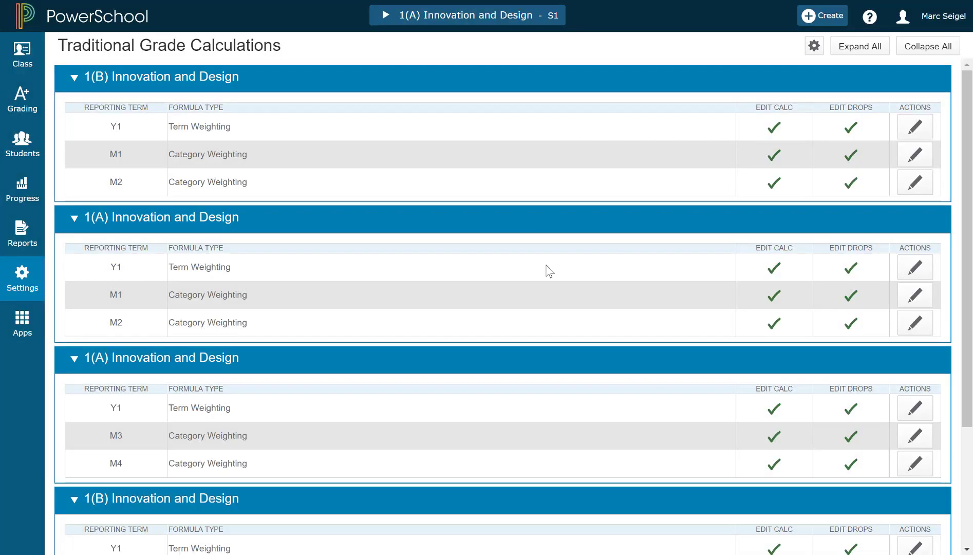